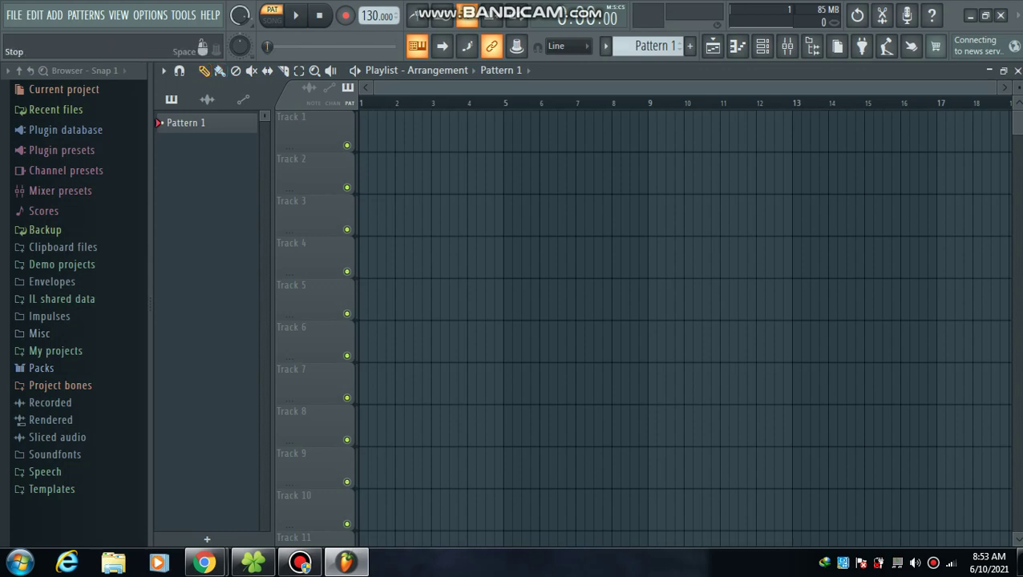
- In song mode, place a Pattern 1 clip at bar 1 of Track 1 and open its channels
left_click(272, 14)
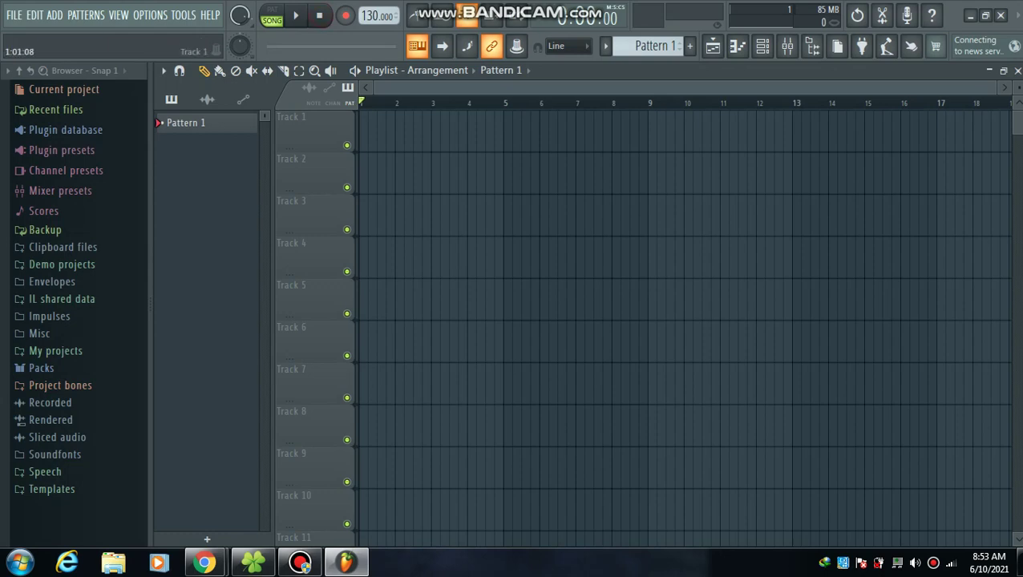
left_click(363, 132)
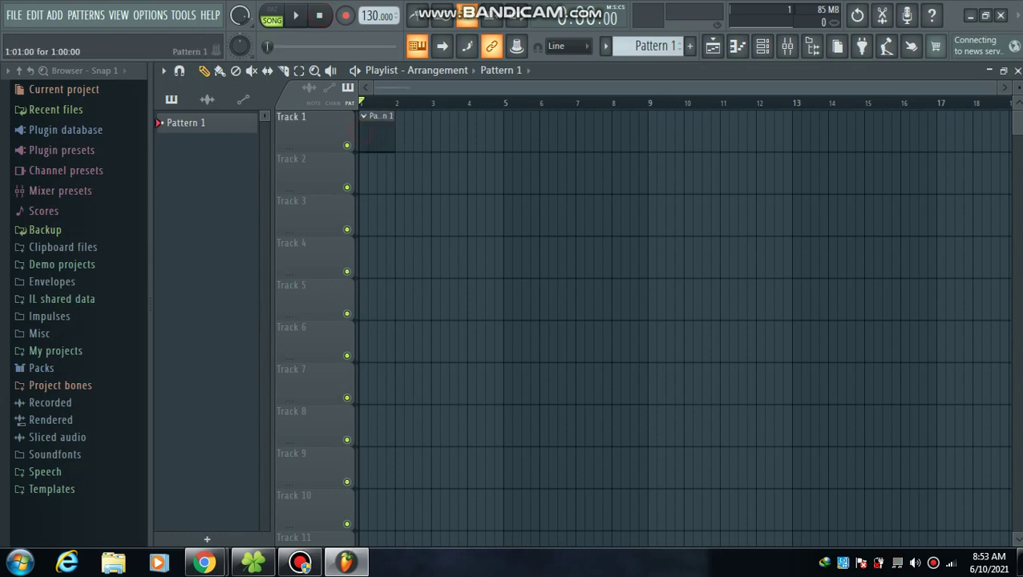
double_click(365, 132)
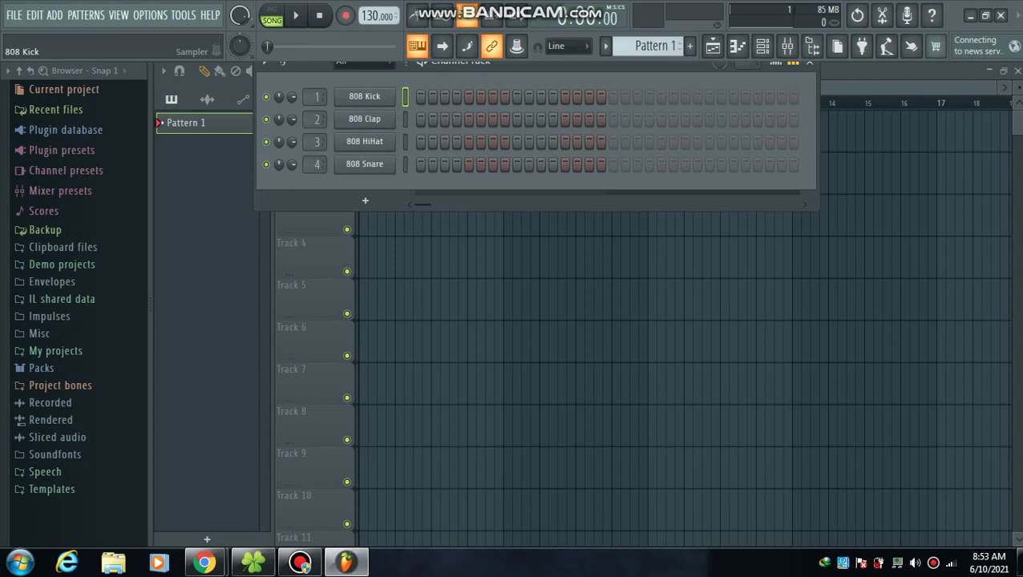
- Insert an EZdrummer instrument channel from the 808 Kick channel and move its plugin window up to show more of the kit
left_click(365, 97)
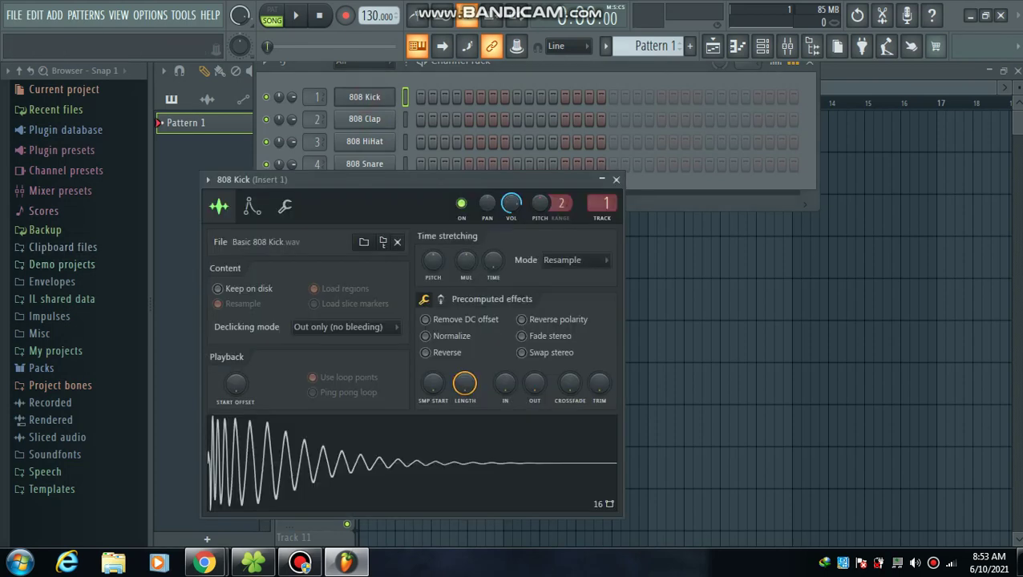
right_click(358, 96)
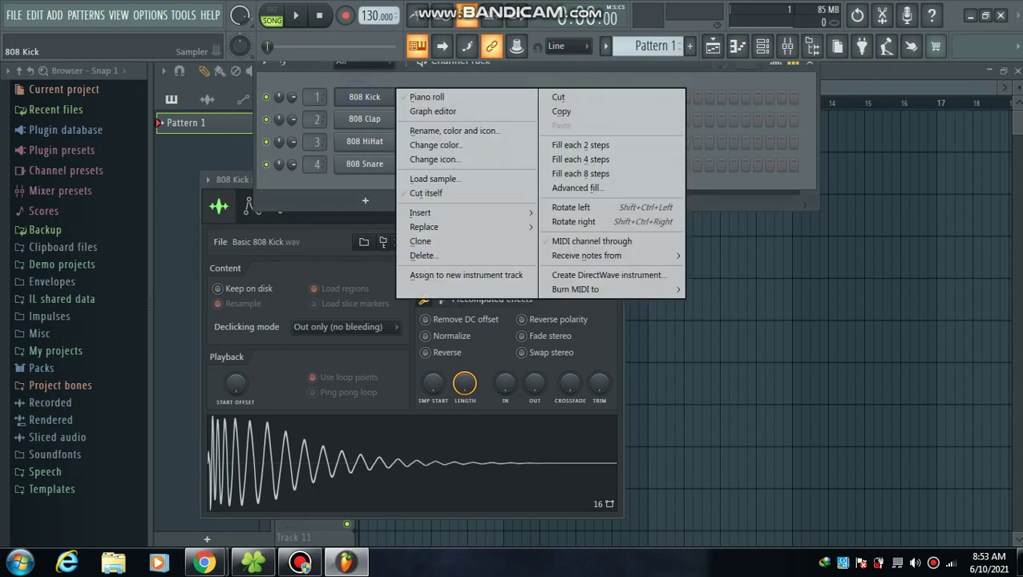
mouse_move(449, 213)
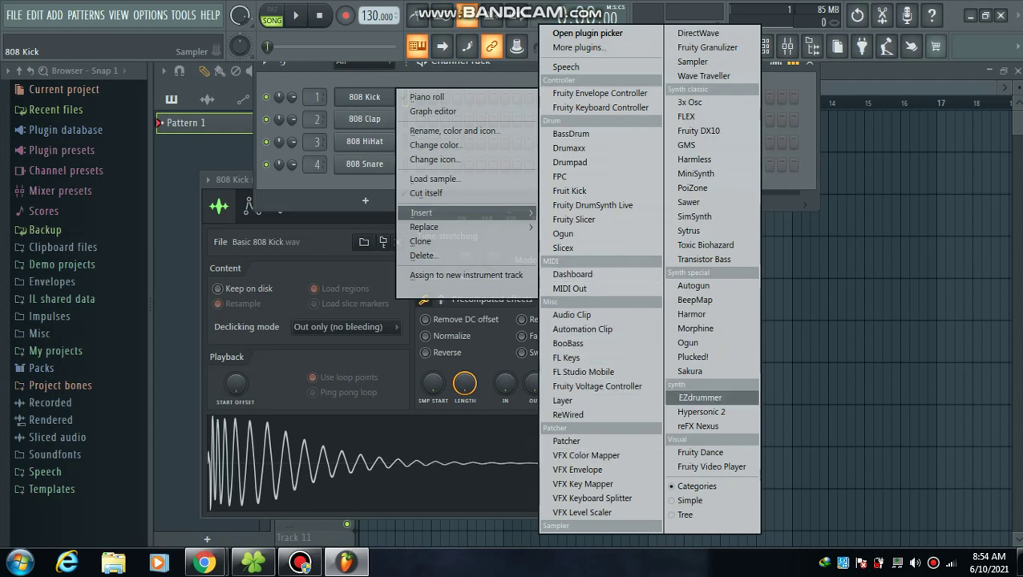
left_click(699, 398)
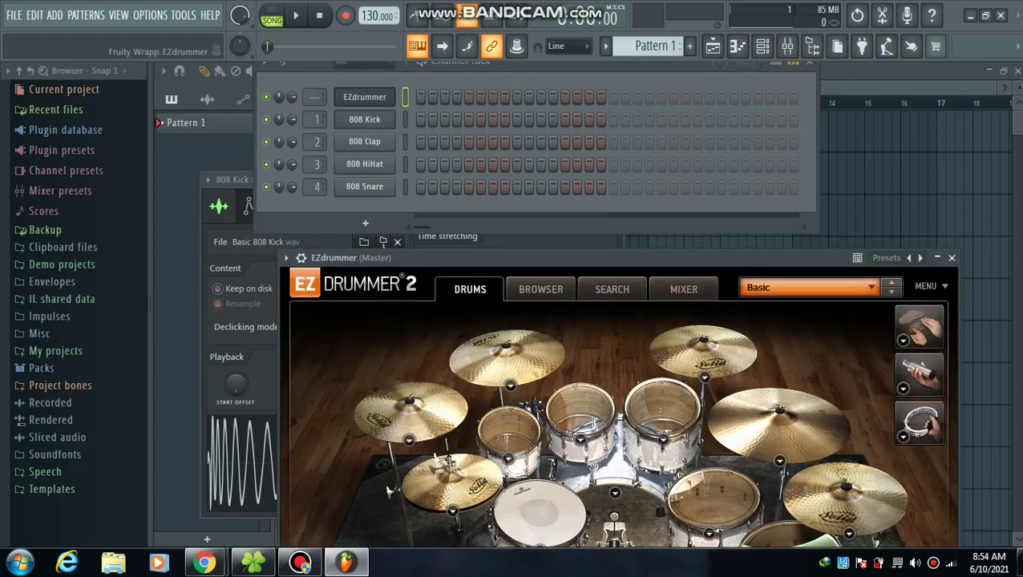
left_click_drag(511, 264, 473, 186)
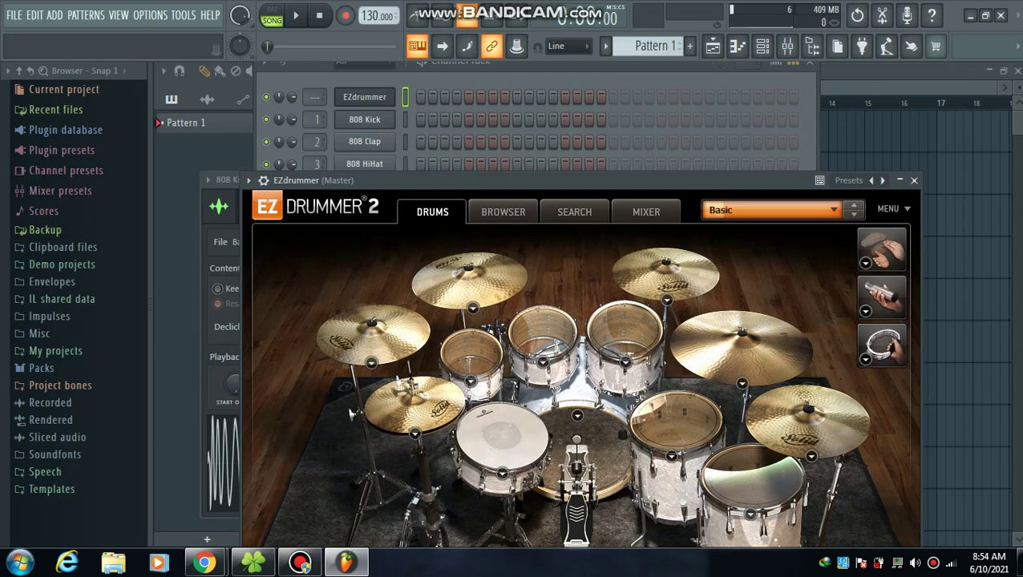
- In EZdrummer's groove browser, open the Modern/Vintage library's Midtempo Straight 2/4 Verse grooves and preview Variation 03
left_click(503, 211)
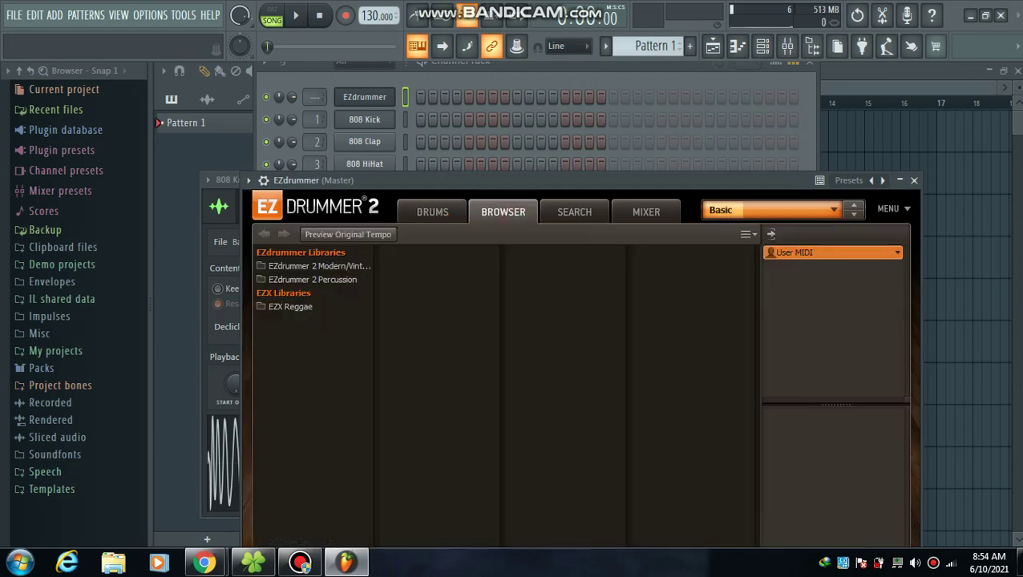
left_click(319, 266)
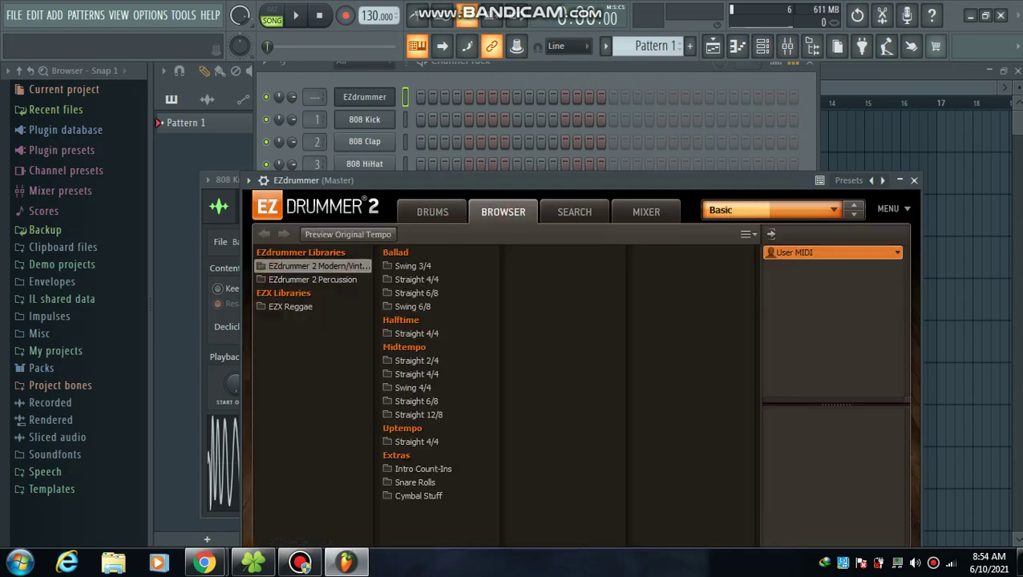
left_click(416, 361)
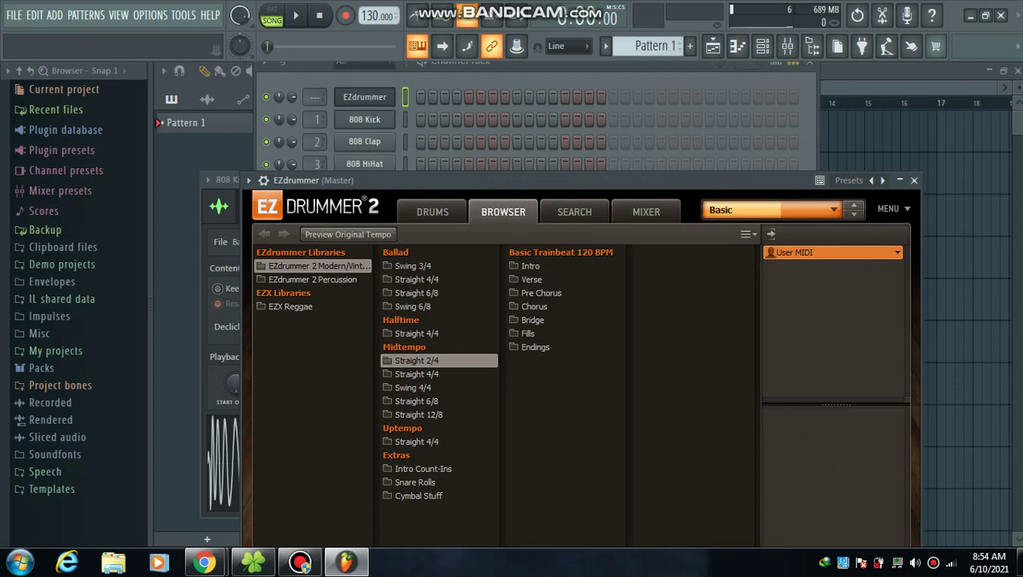
left_click(514, 279)
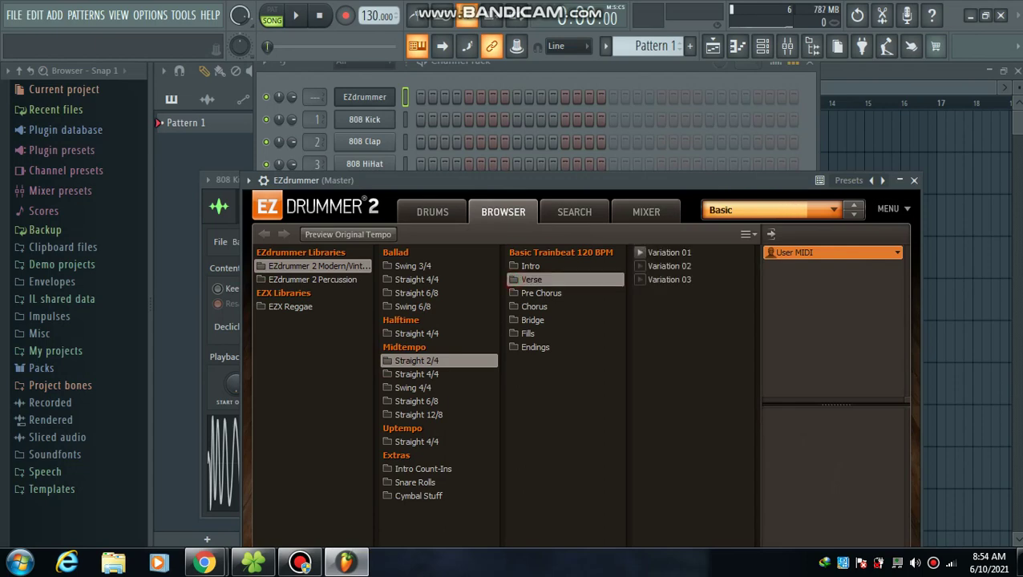
left_click(640, 279)
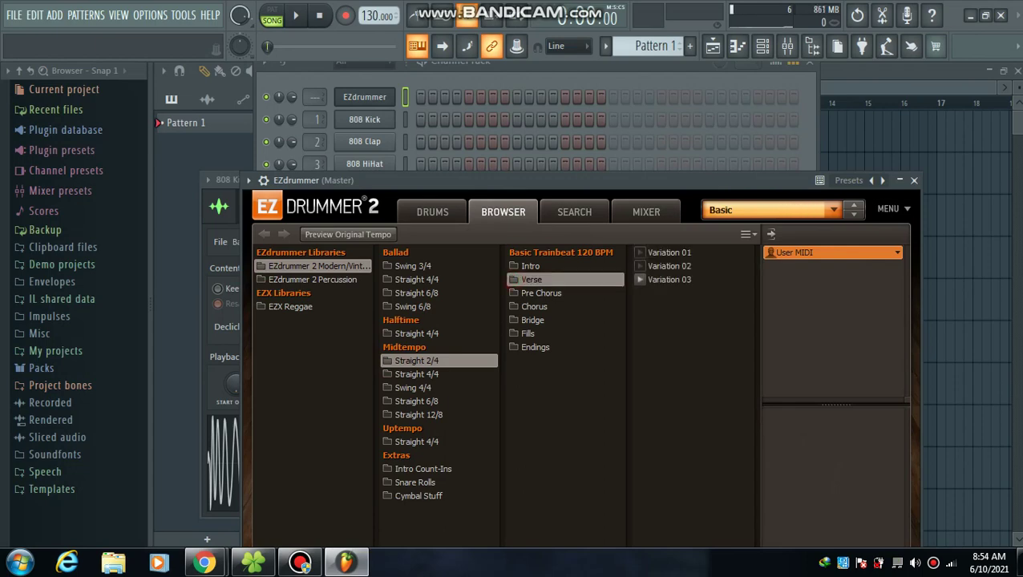
left_click(639, 279)
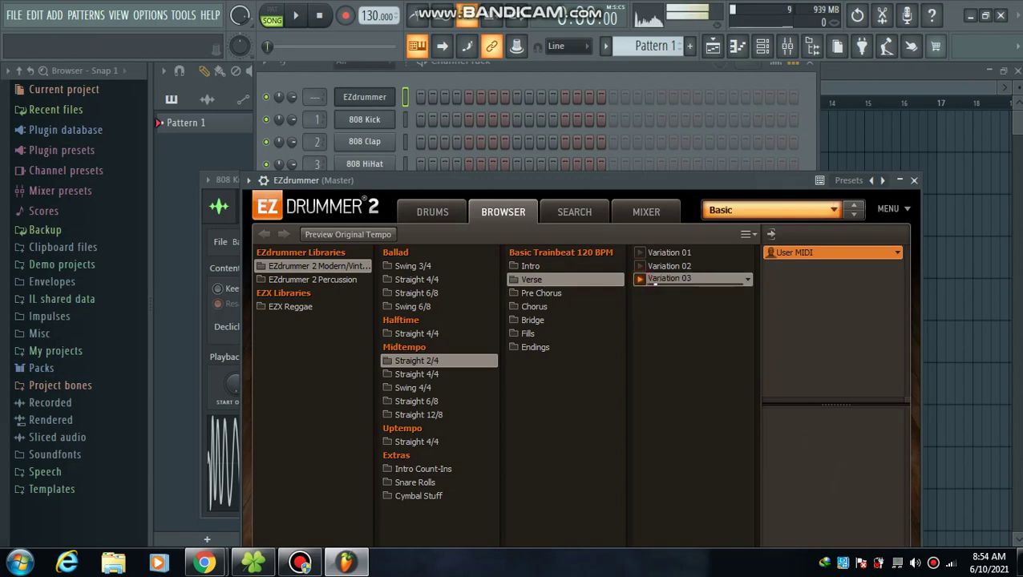
left_click(640, 279)
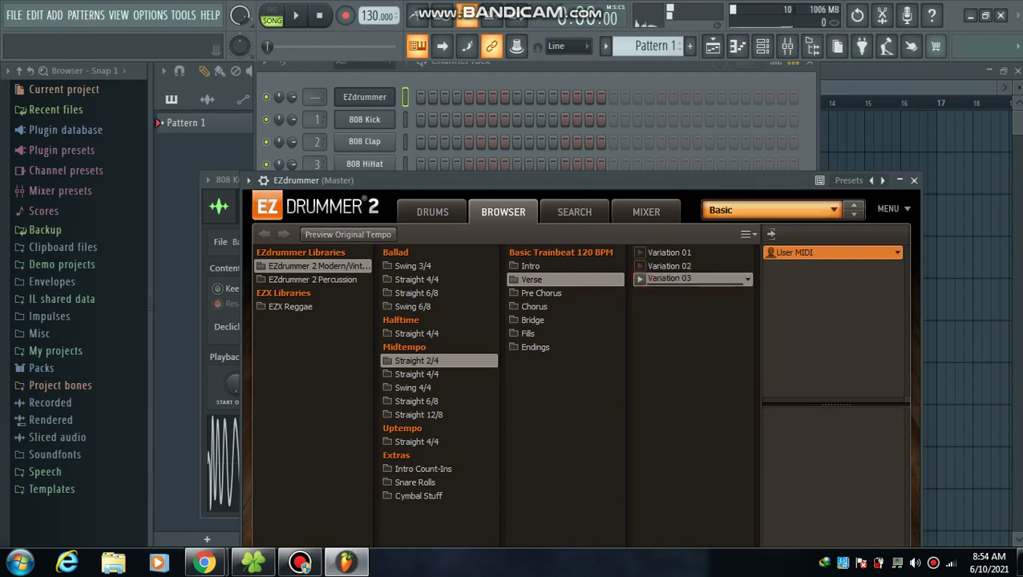
- Import the Variation 03 groove onto the EZdrummer channel as MIDI, and replace the resulting FLEX instrument with EZdrummer
left_click_drag(678, 279, 364, 97)
key("Return")
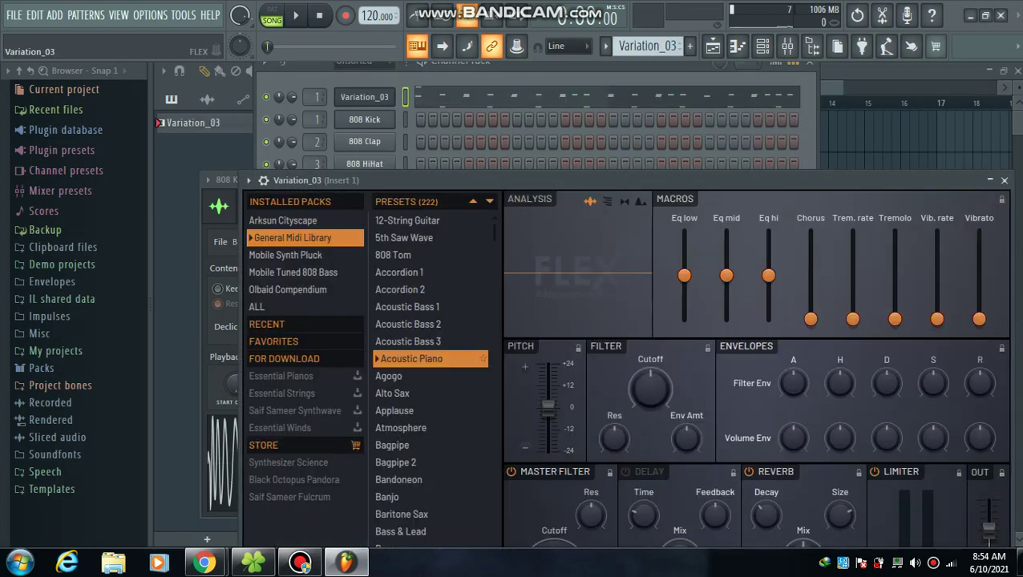
right_click(365, 97)
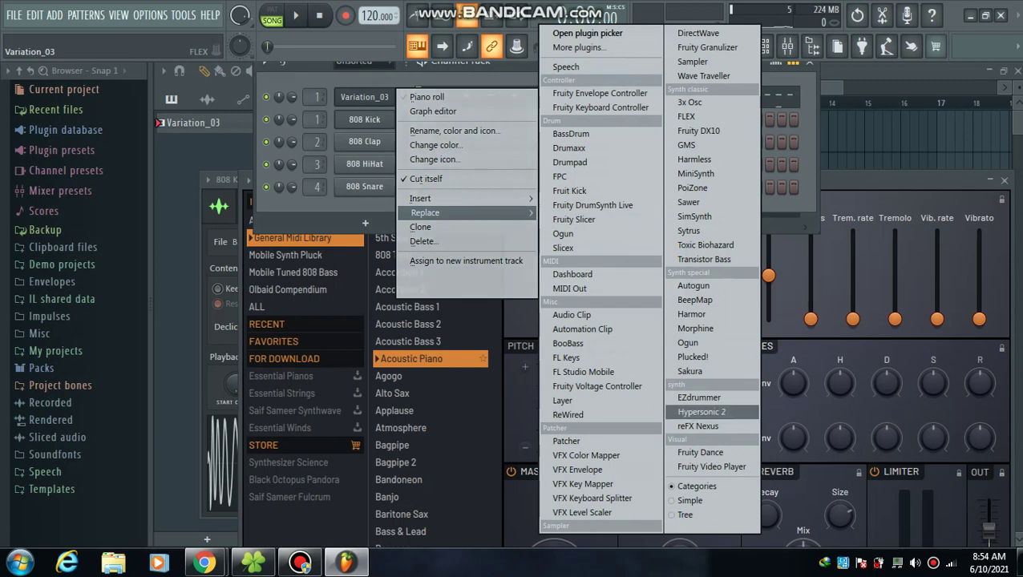
left_click(698, 398)
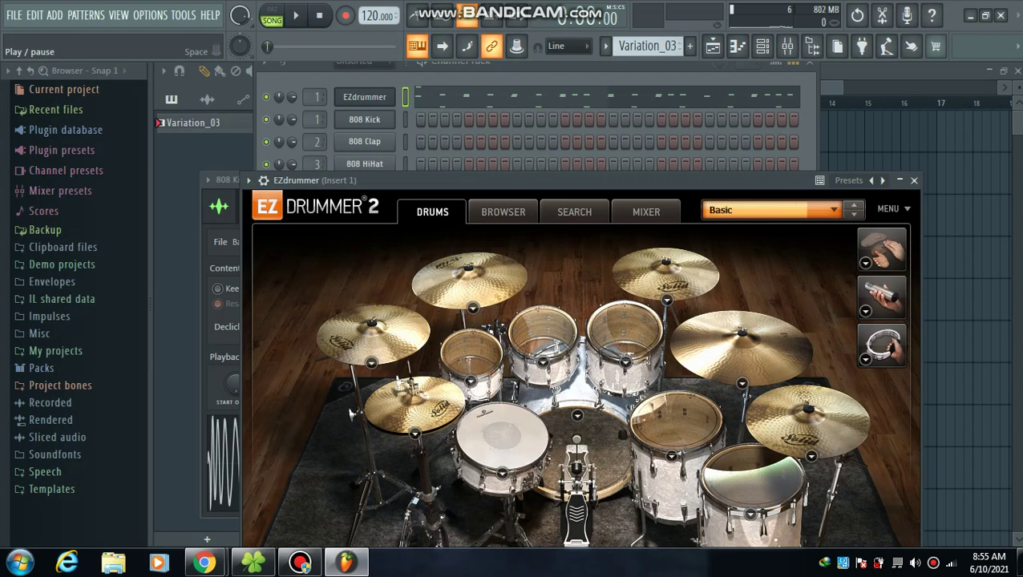
- Play back the imported drum groove, restarting it from the beginning in the playlist
key("space")
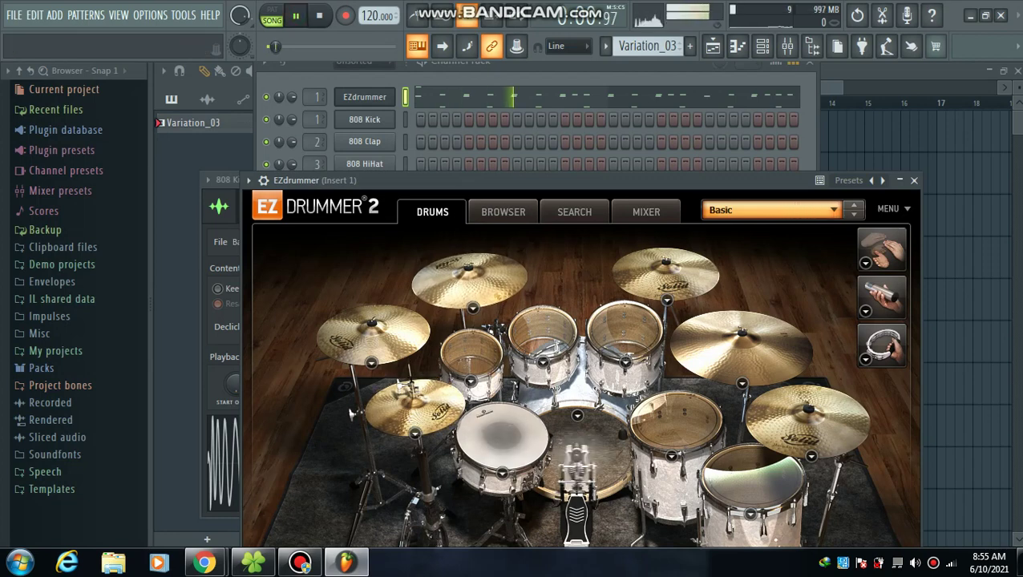
key("space")
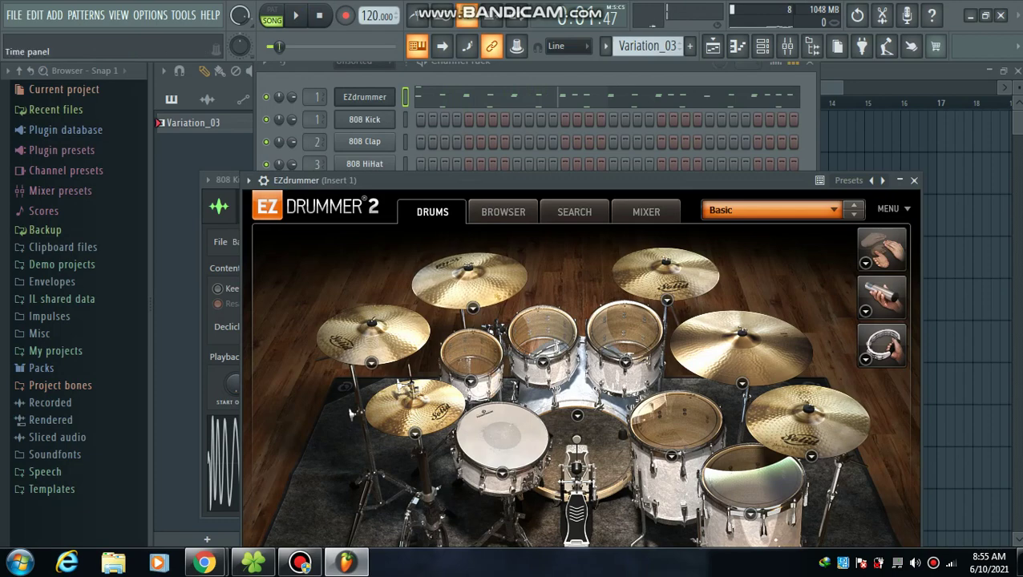
left_click(711, 47)
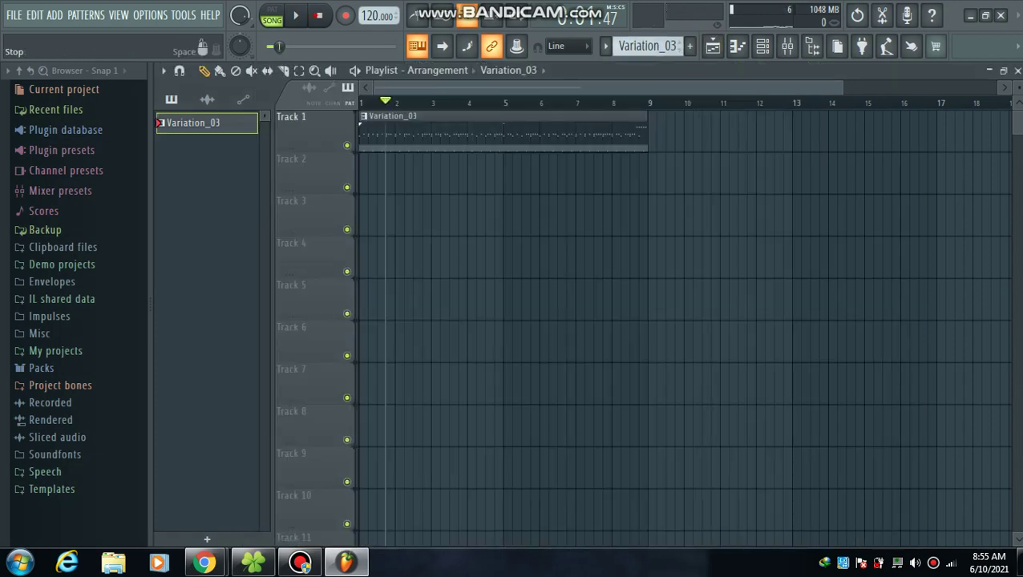
left_click(319, 16)
left_click(295, 15)
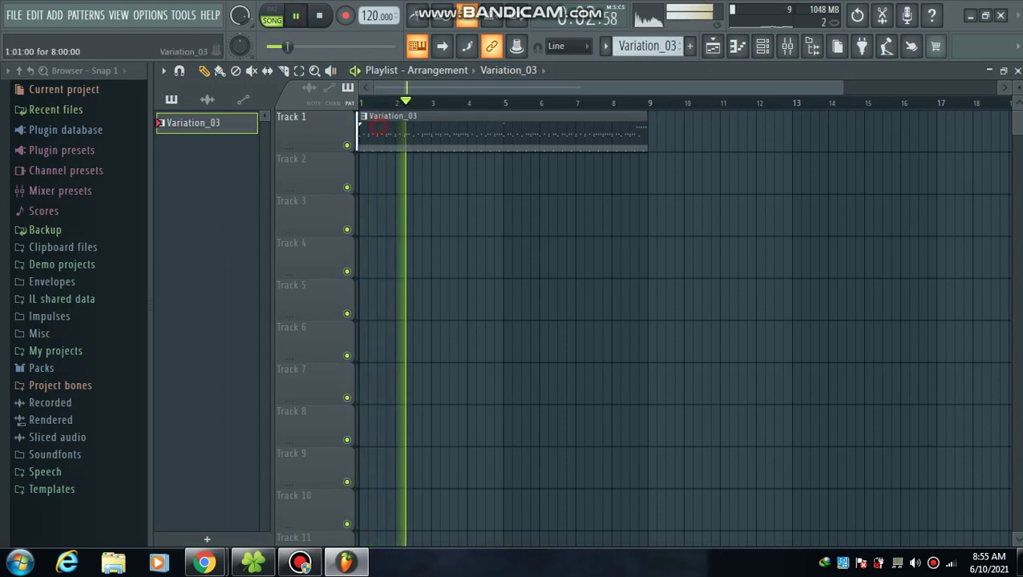
- Examine the groove's notes in the EZdrummer piano roll during playback, including the lower octaves around C3, and return to the playlist
key("F7")
left_click_drag(402, 88, 995, 87)
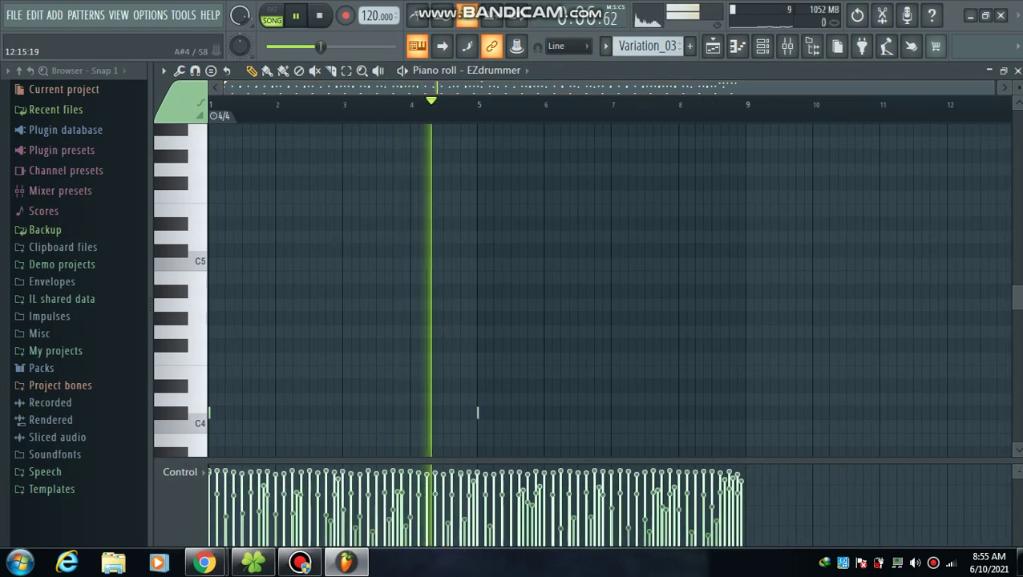
left_click_drag(1018, 297, 1018, 342)
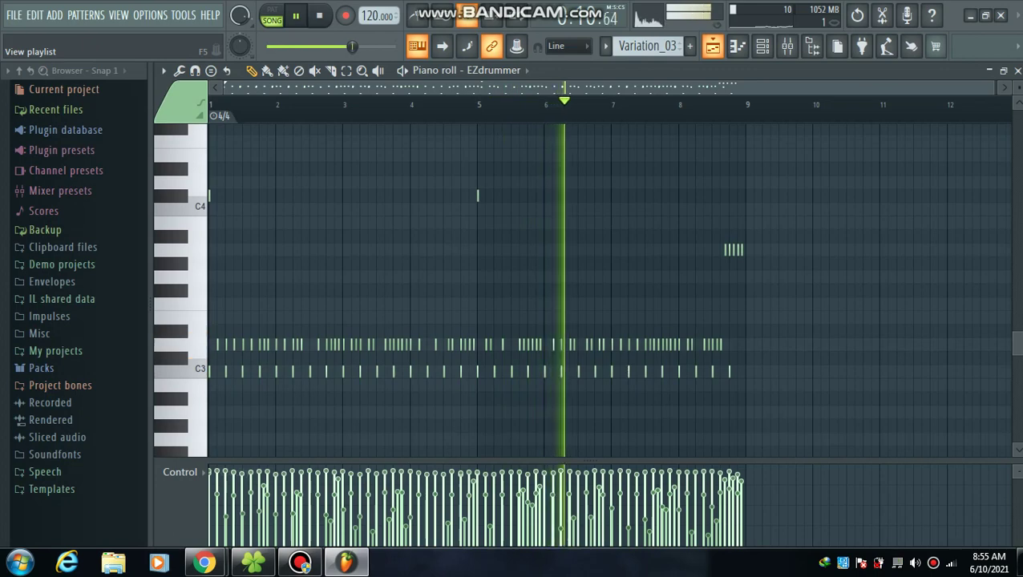
key("space")
left_click(713, 47)
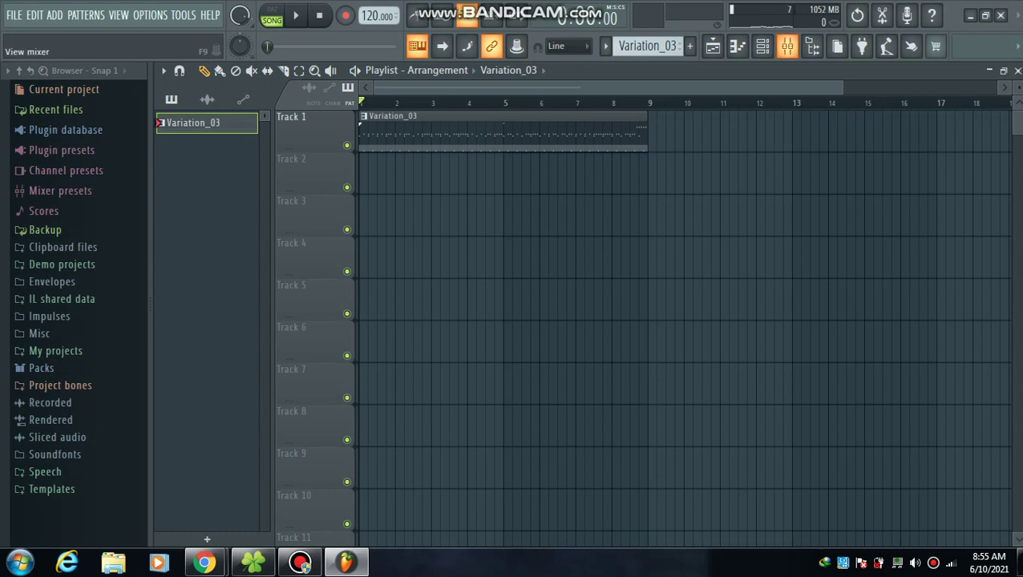
- Load Edison into the first effect slot of the Master mixer track and reposition its window
left_click(787, 47)
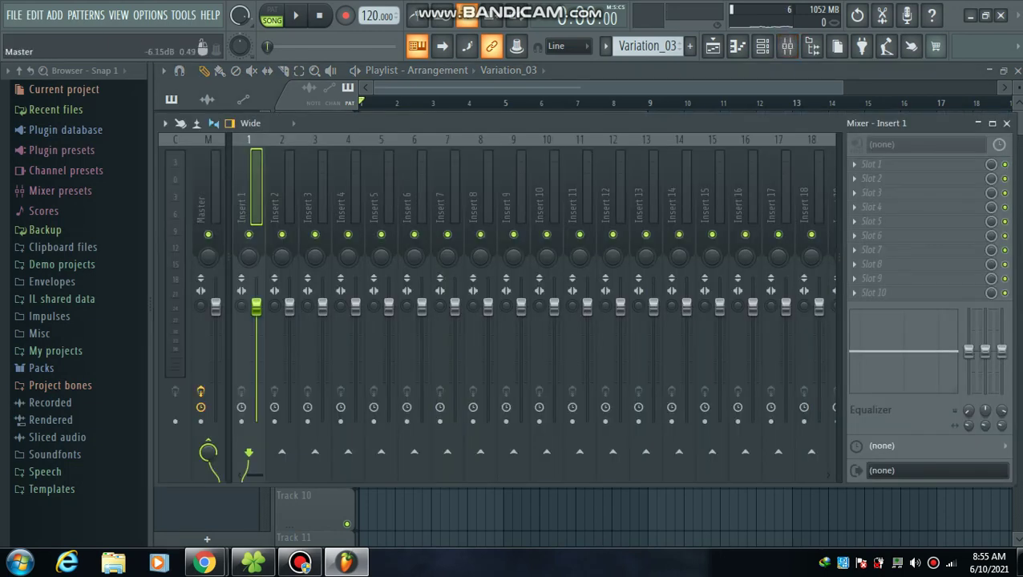
left_click(210, 214)
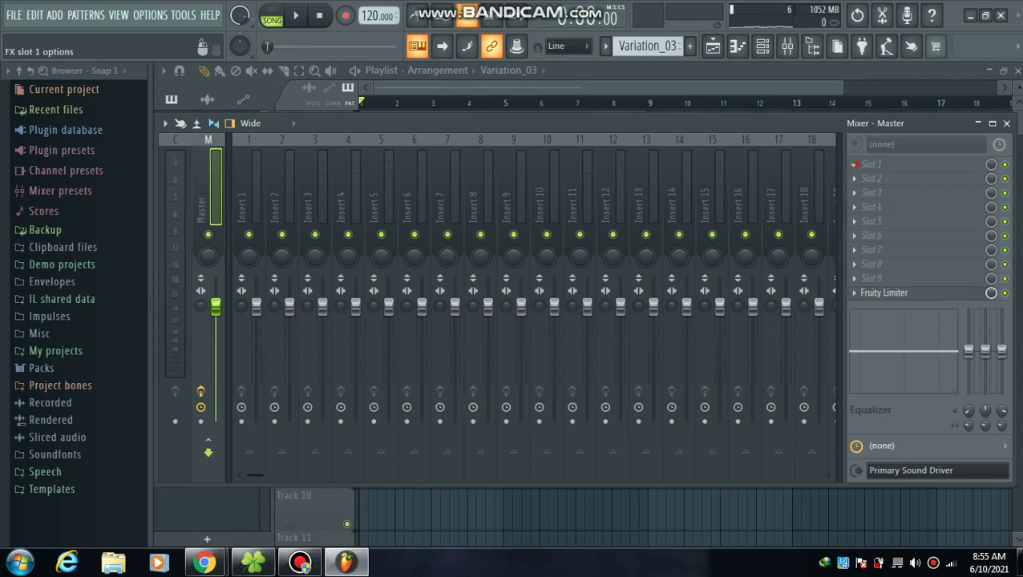
left_click(855, 163)
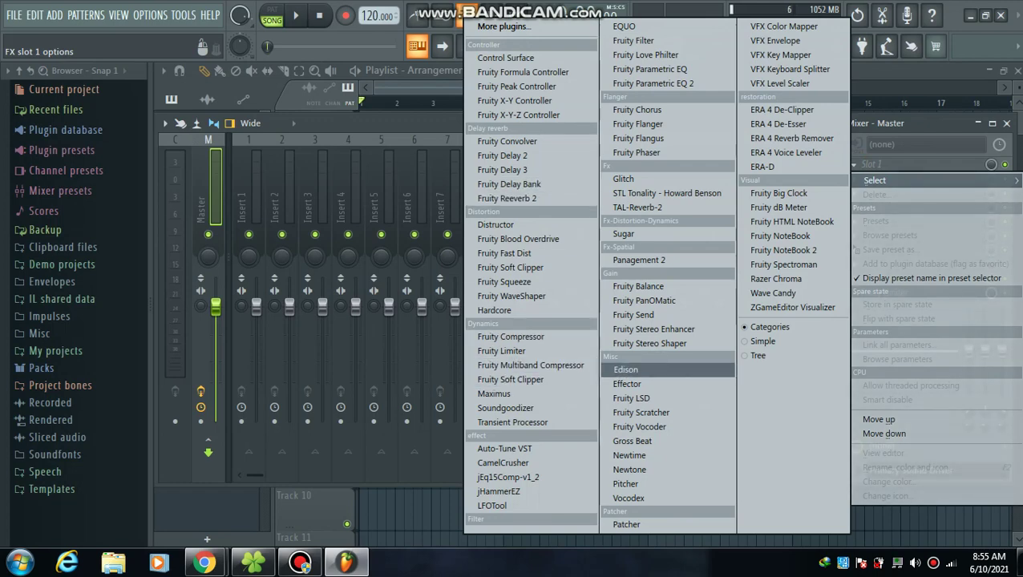
left_click(626, 369)
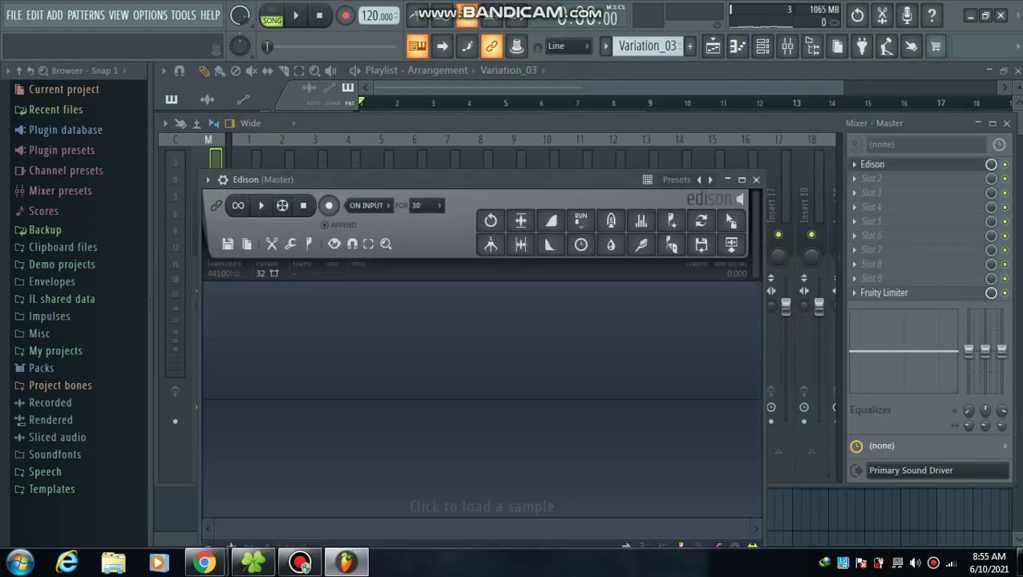
left_click_drag(510, 180, 629, 114)
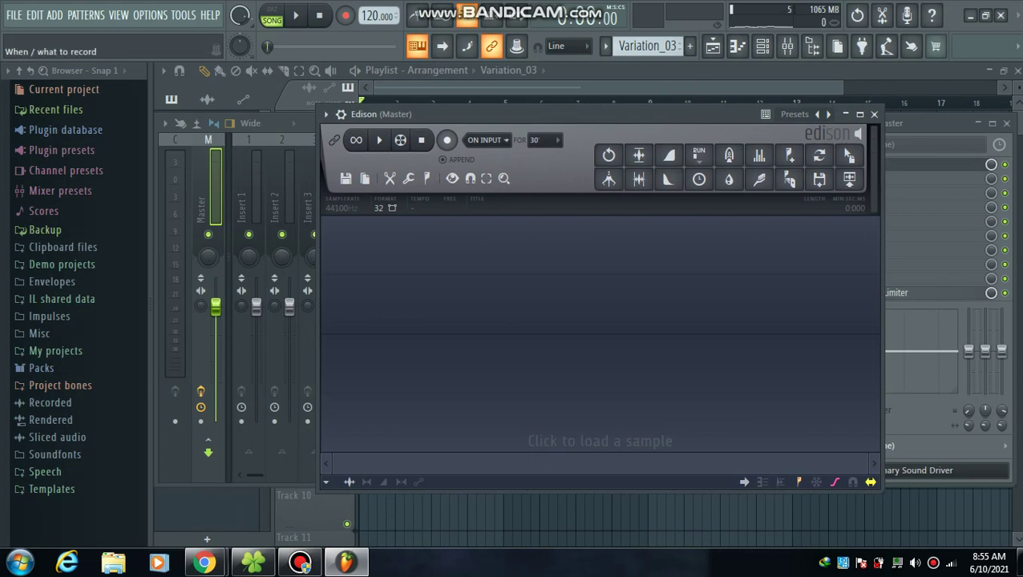
- Set Edison to record on play and record one pass of the eight-bar drum groove
left_click(495, 139)
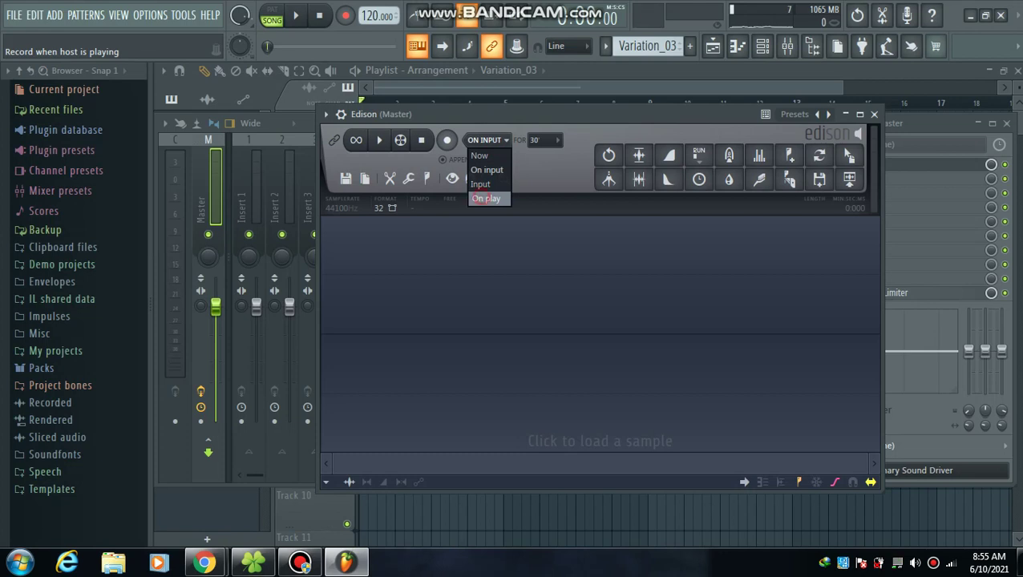
left_click(485, 198)
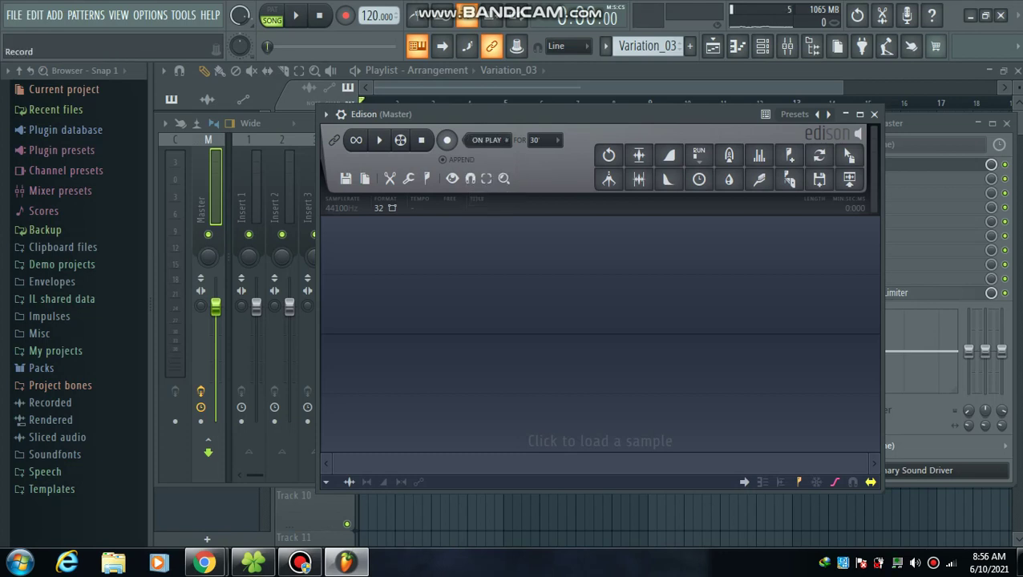
left_click(447, 140)
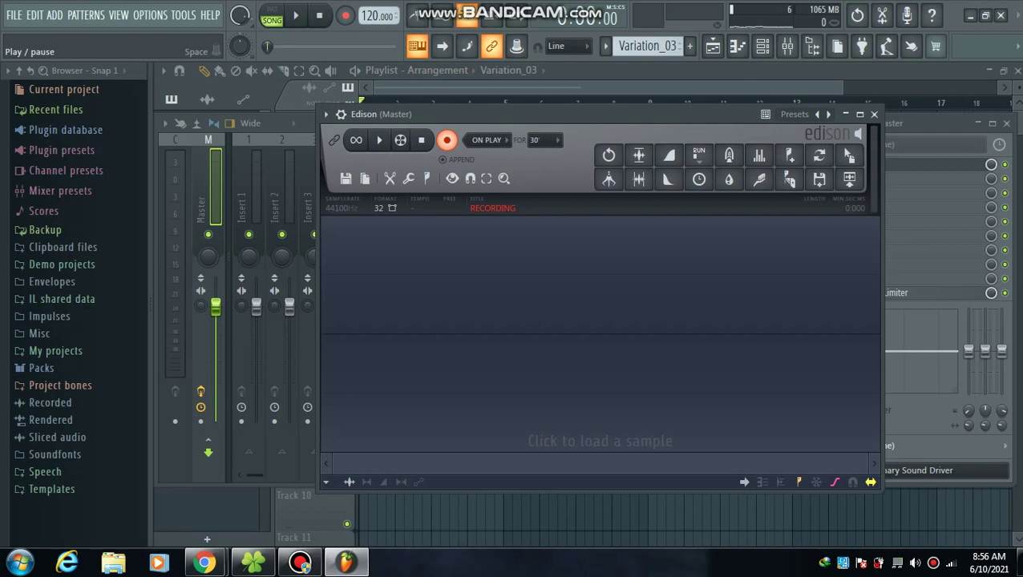
left_click(295, 15)
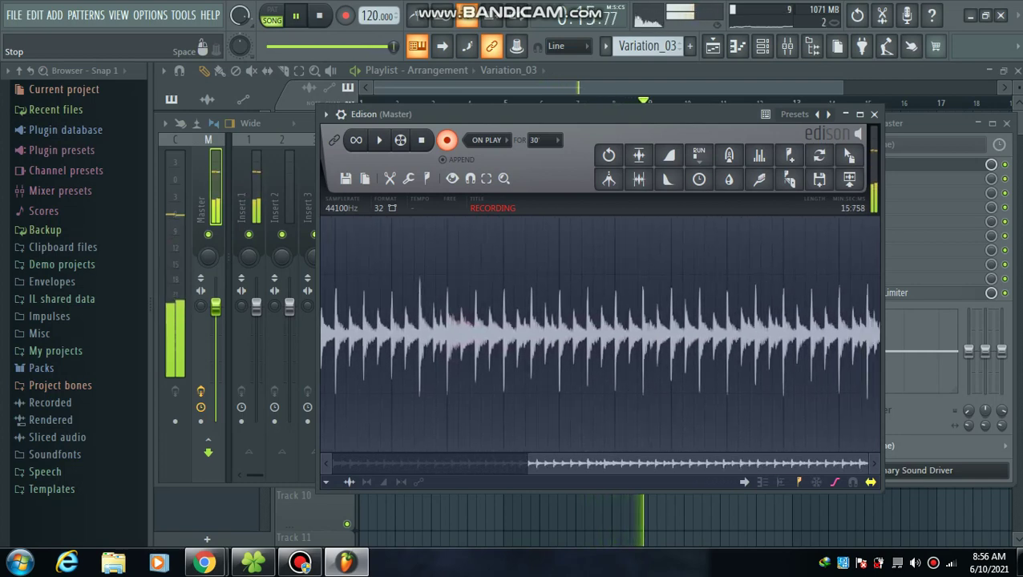
key("space")
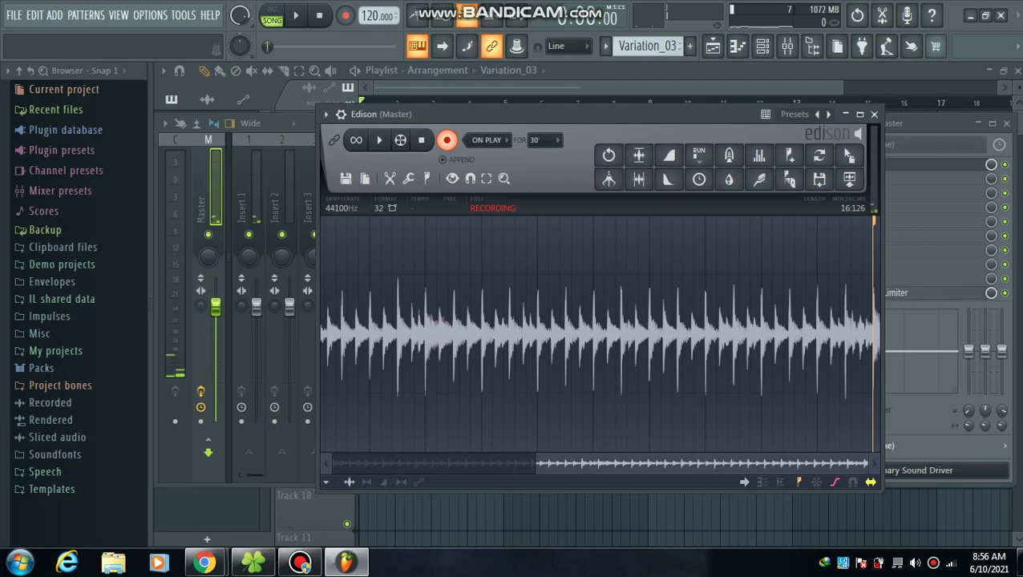
- Move Edison clear of the channel rack and transfer its recorded drum audio into the rack as a new sampler channel
left_click_drag(728, 114, 752, 295)
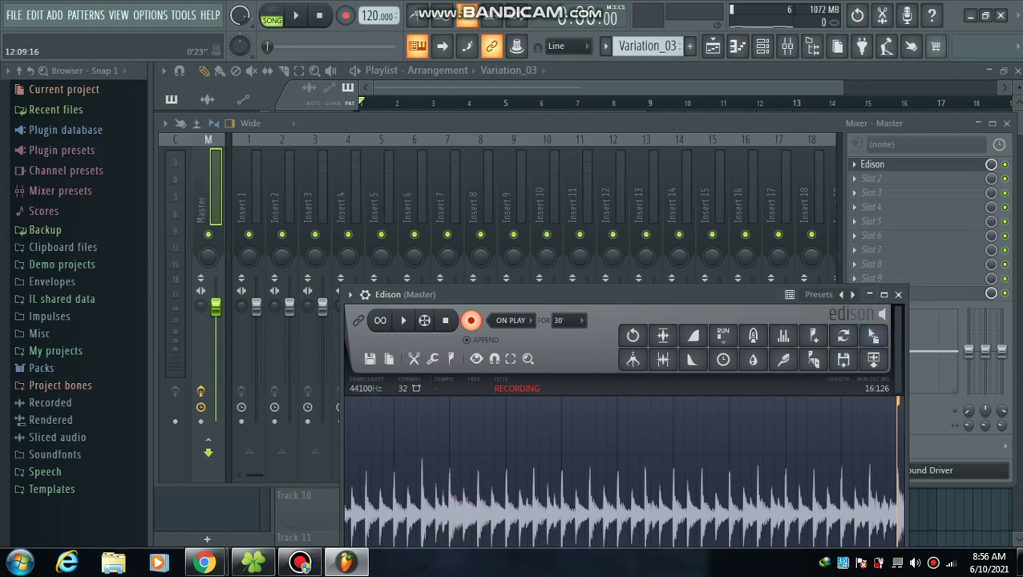
left_click(762, 47)
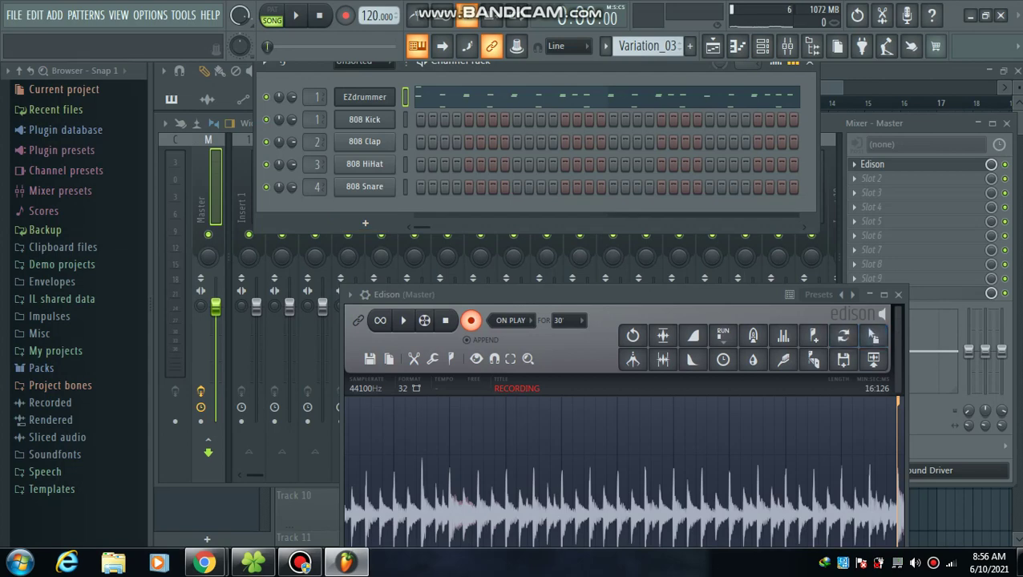
left_click_drag(873, 337, 365, 245)
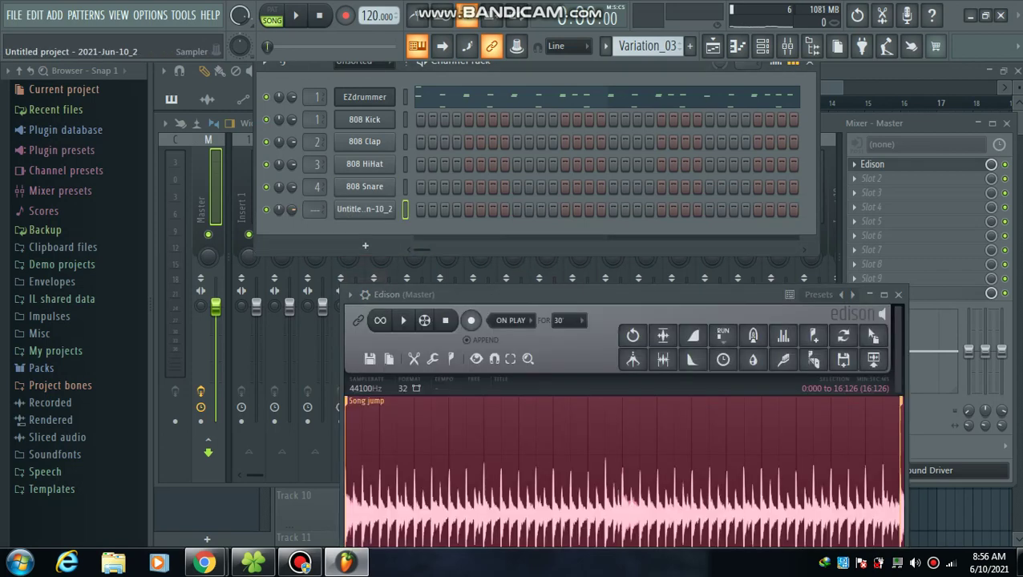
- Open the new sampler channel's settings, reposition the window and audition the recorded drum waveform
left_click(359, 209)
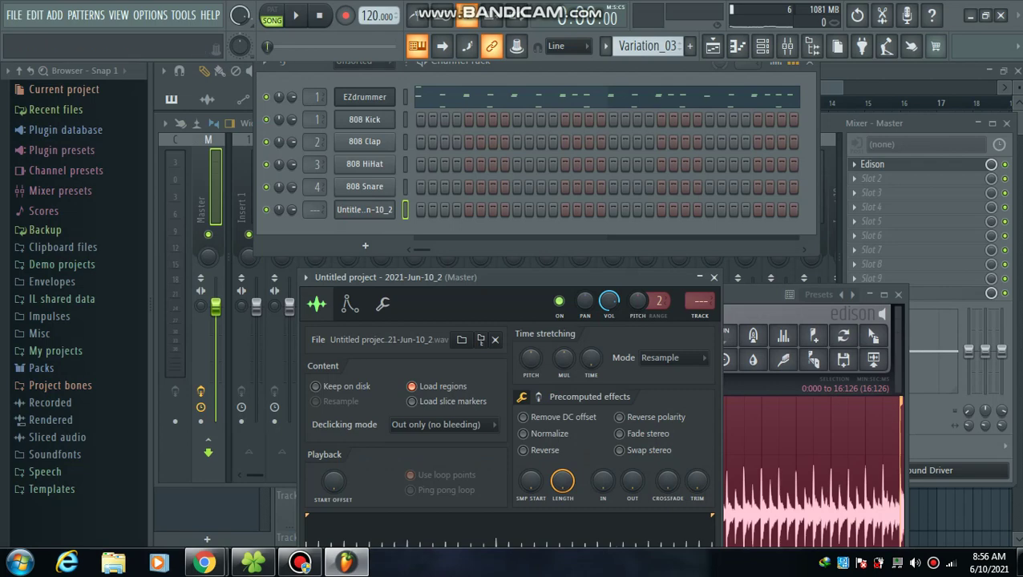
left_click_drag(481, 277, 595, 78)
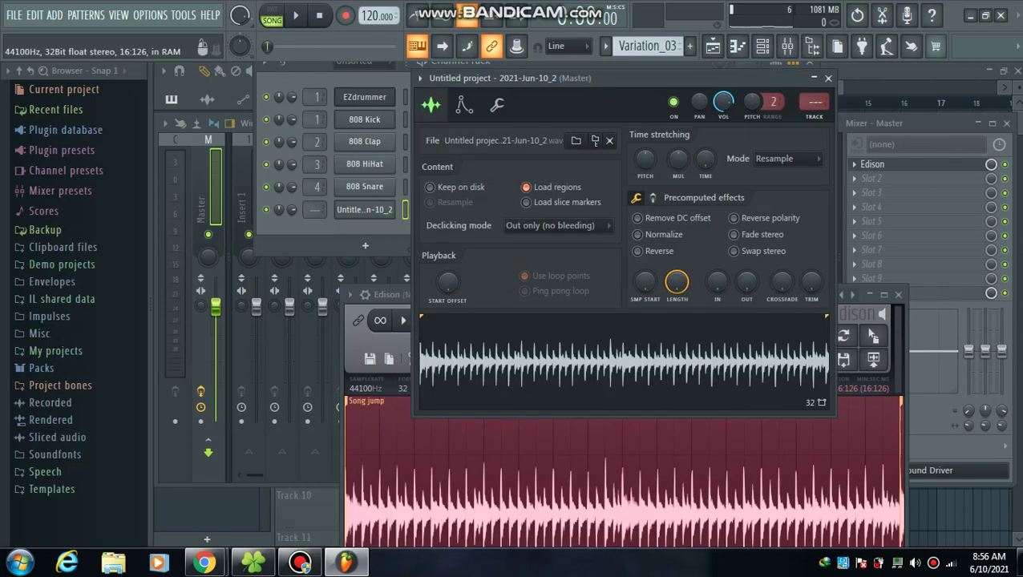
left_click(598, 361)
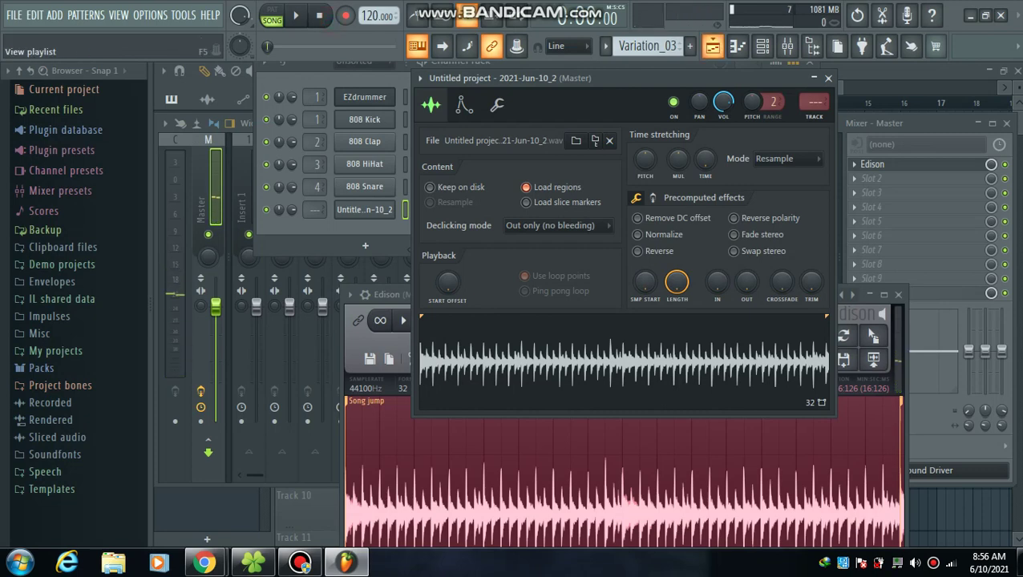
- Replace the Variation_03 pattern clip on playlist Track 1 with the recorded drum sample, starting at bar 1
left_click(713, 46)
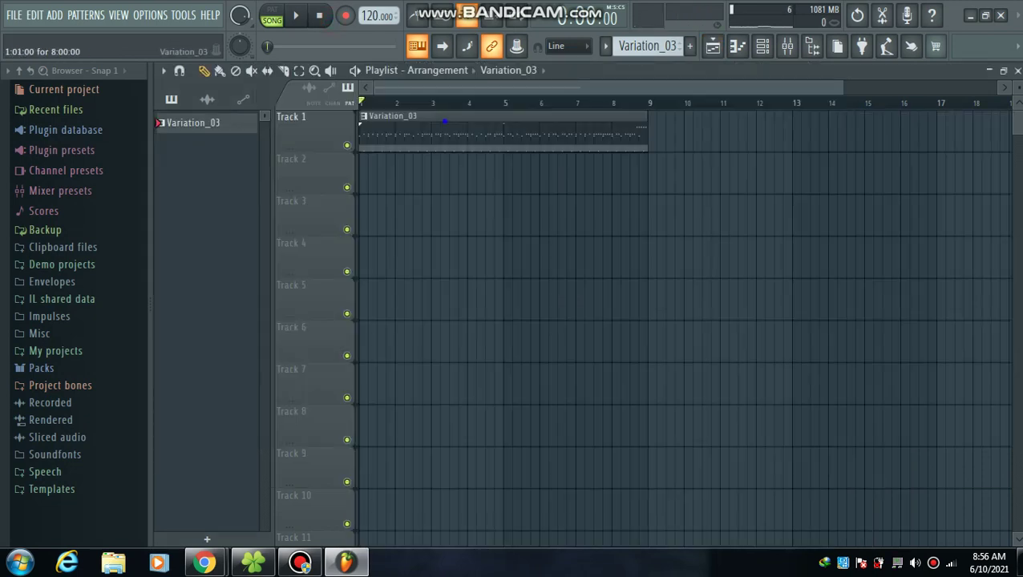
left_click(763, 46)
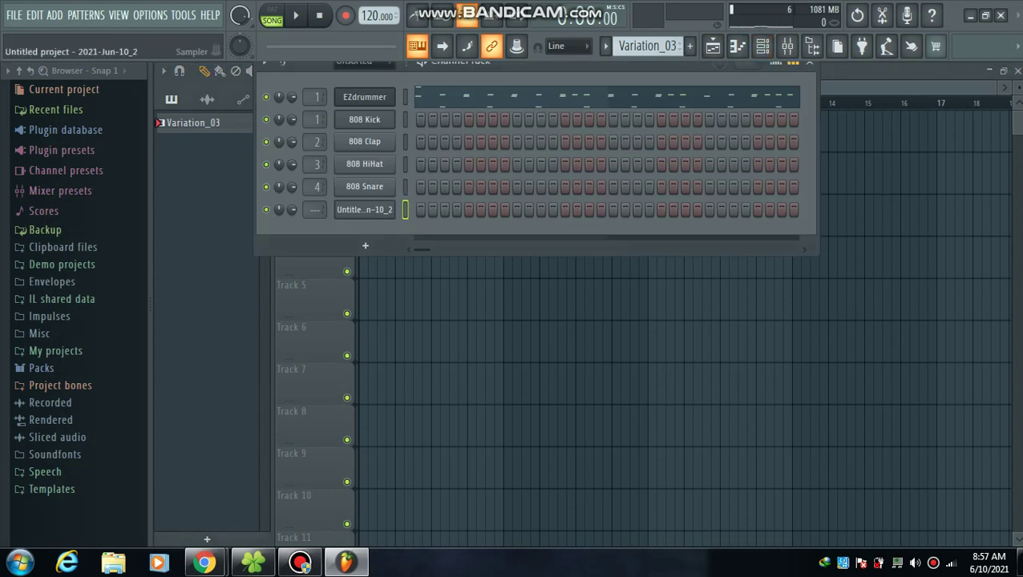
left_click(365, 209)
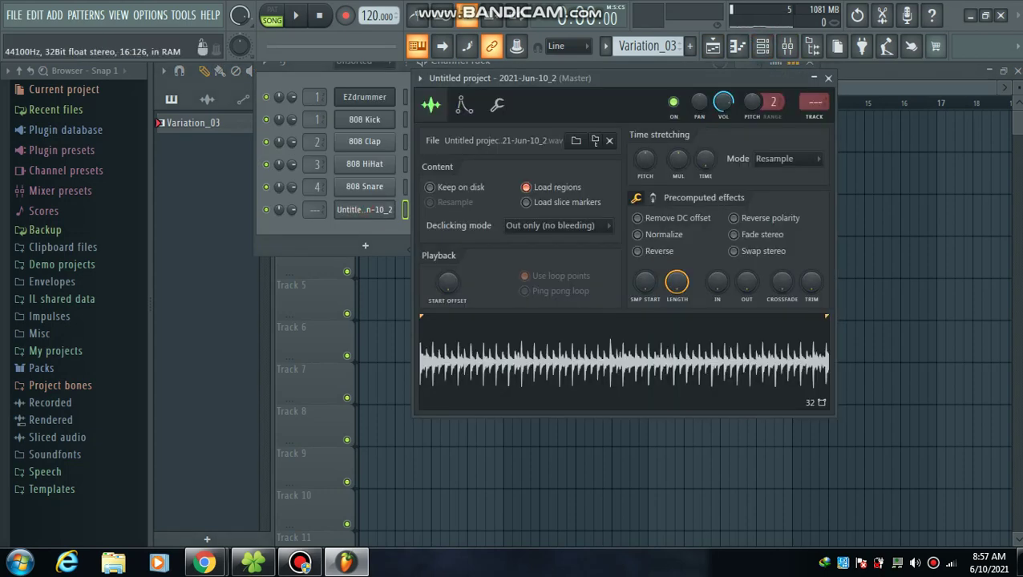
left_click_drag(555, 342, 380, 133)
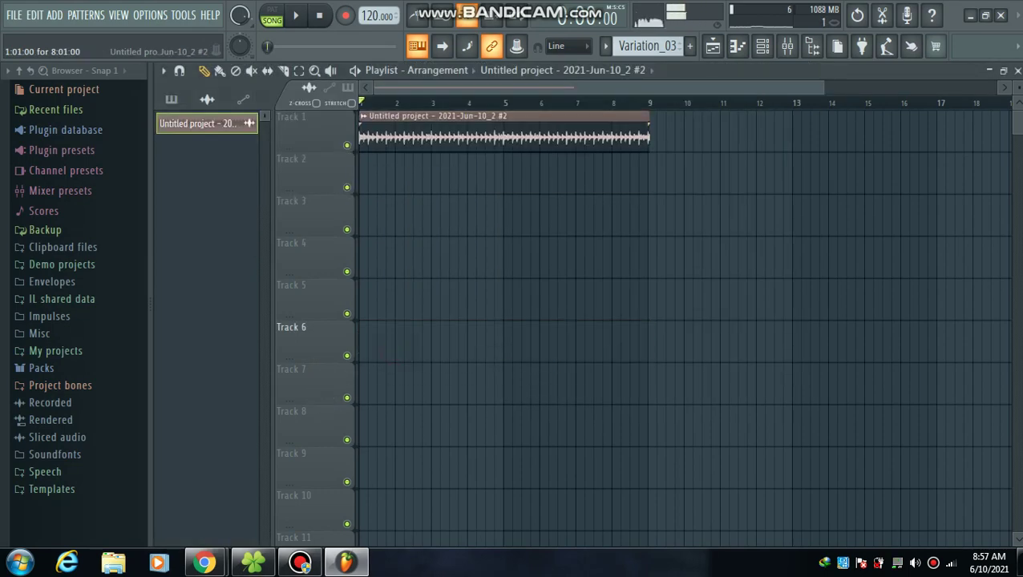
- Play back the recorded drum audio clip from the start of the playlist, restarting it once, and stop playback
key("space")
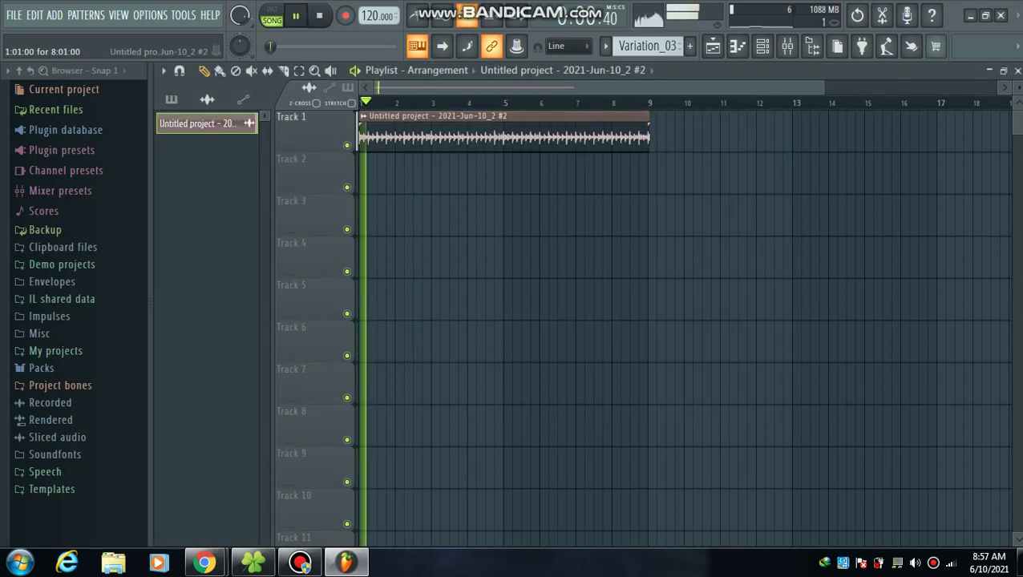
left_click(319, 15)
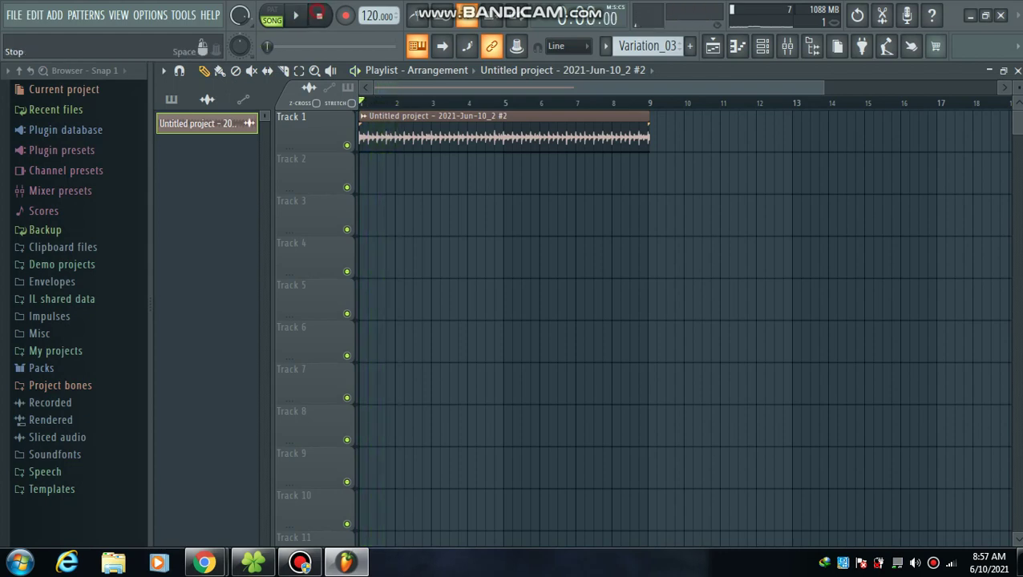
key("space")
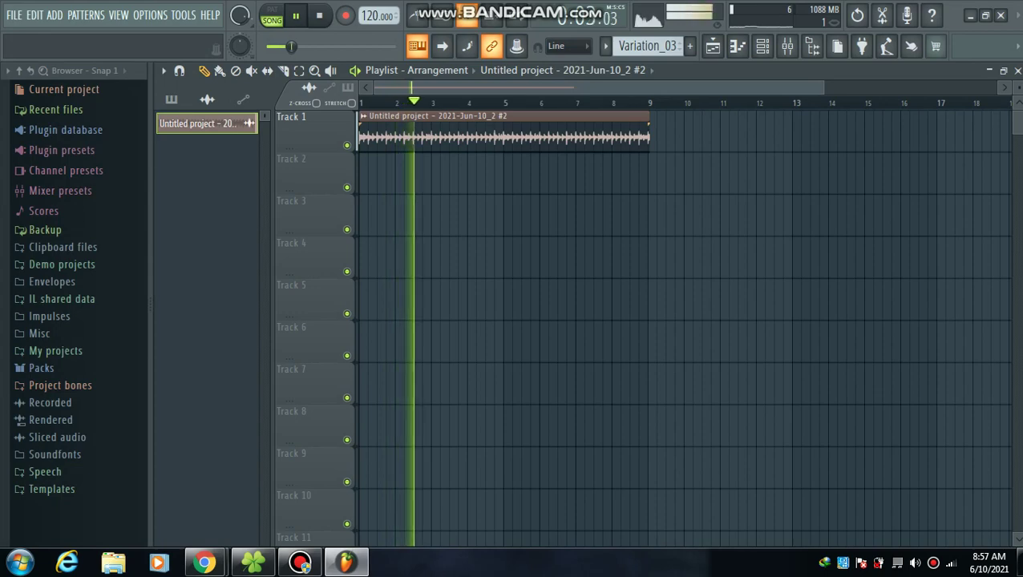
key("space")
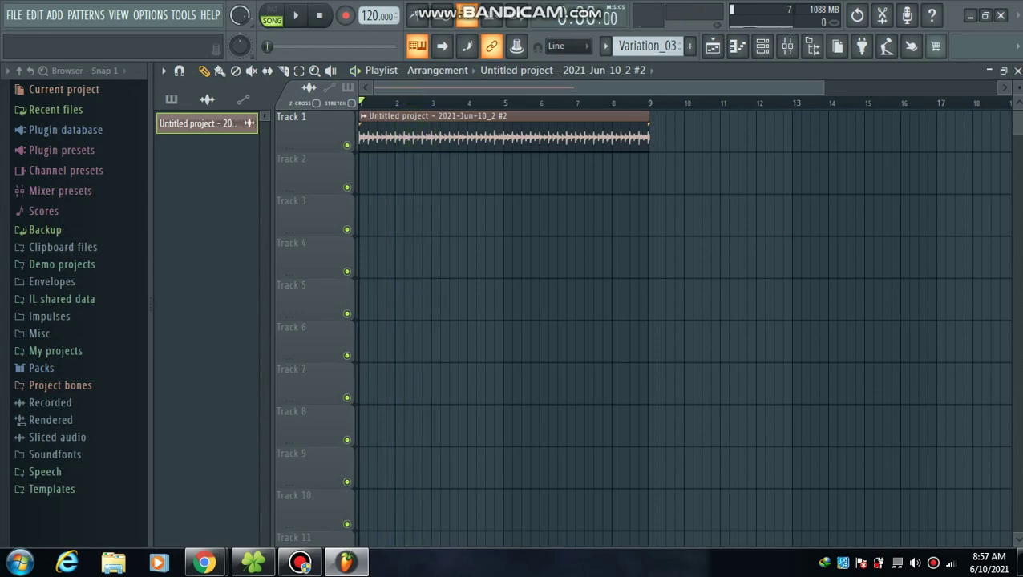
- Open the Track 1 audio clip's settings and turn on Normalize in its precomputed effects
double_click(392, 137)
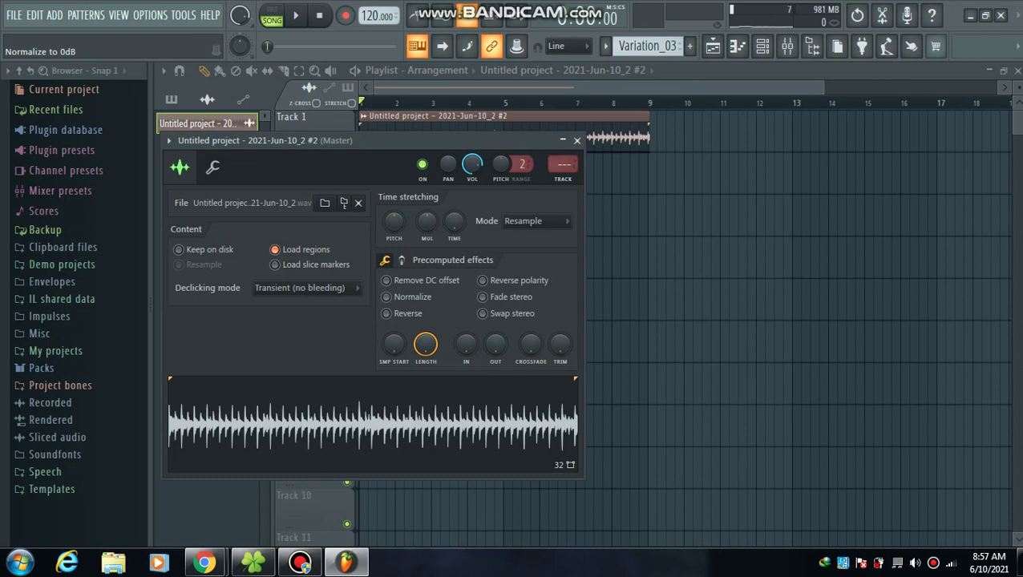
left_click(387, 297)
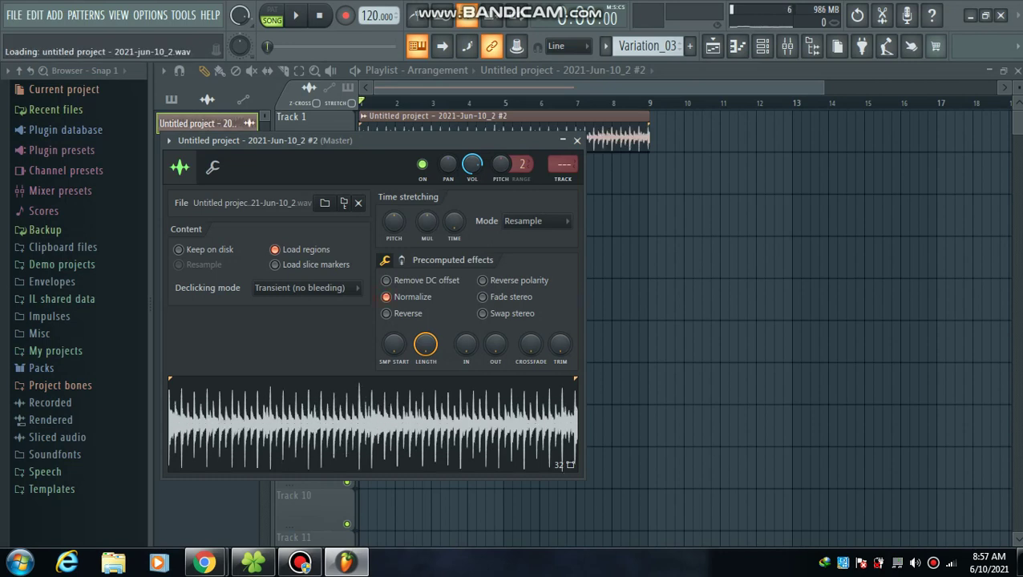